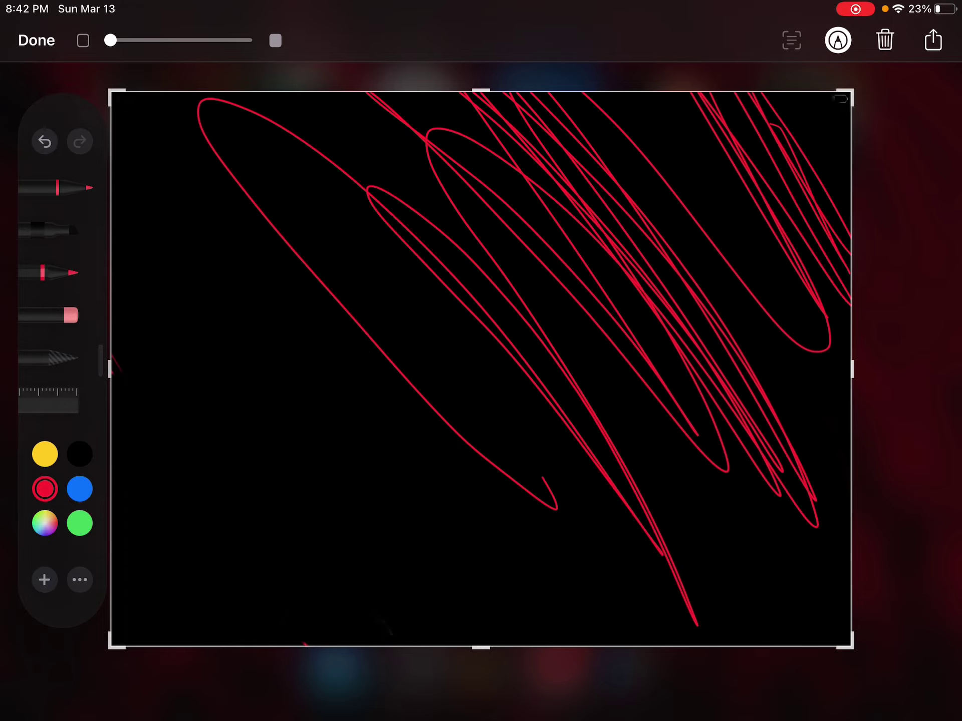
Draw a long red diagonal scribble across the centre of the screenshot.
left_click_drag(202, 139, 609, 554)
Draw large red loops through the middle and left half of the screenshot.
left_click_drag(585, 93, 850, 416)
left_click_drag(609, 174, 758, 361)
left_click_drag(586, 361, 436, 500)
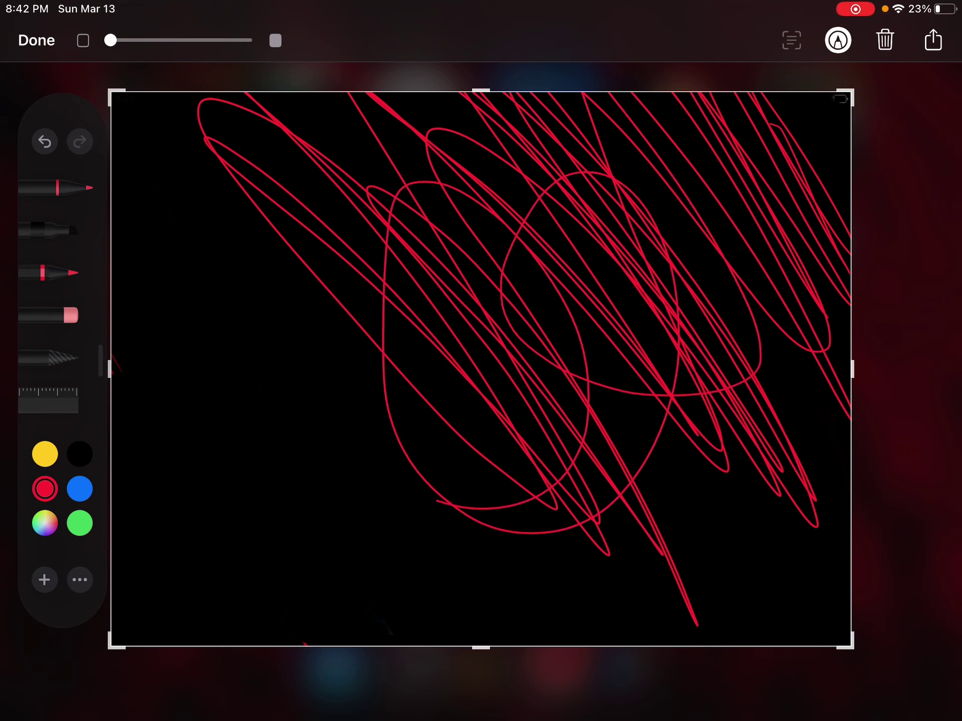
mouse_move(526, 315)
left_mouse_down()
mouse_move(316, 233)
mouse_move(188, 436)
mouse_move(331, 226)
left_mouse_up()
mouse_move(128, 256)
left_mouse_down()
mouse_move(292, 418)
mouse_move(299, 361)
left_mouse_up()
left_click_drag(173, 421, 376, 256)
left_click_drag(451, 331, 555, 526)
left_click_drag(721, 286, 615, 613)
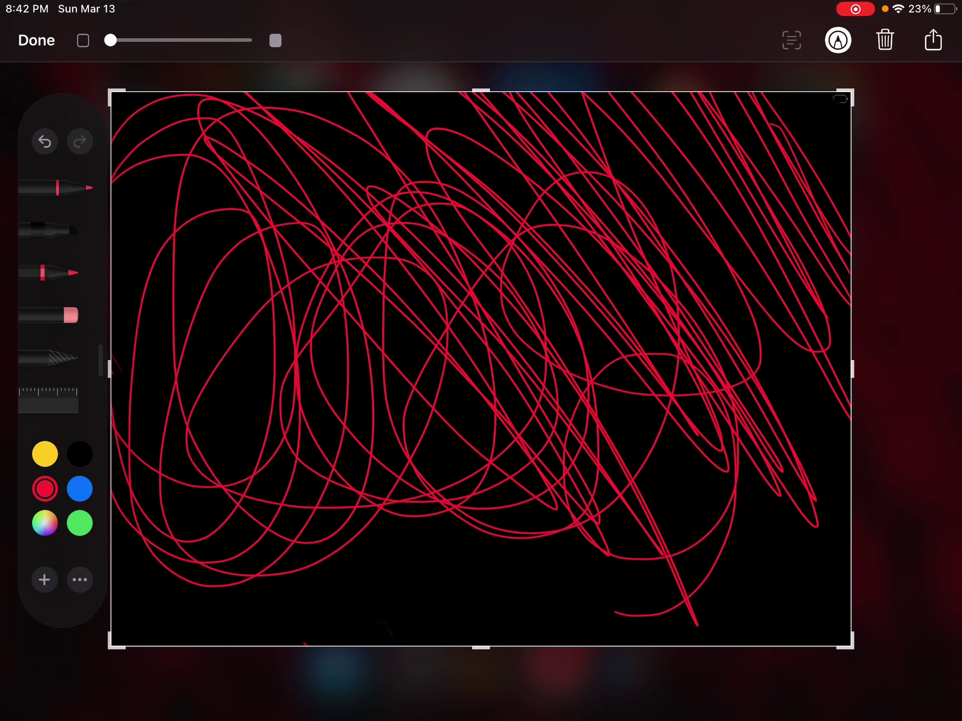
Fill the lower-right, upper-right, bottom and left edge with red loops.
mouse_move(796, 451)
left_mouse_down()
mouse_move(676, 631)
mouse_move(827, 362)
mouse_move(714, 203)
left_mouse_up()
left_click_drag(624, 143, 600, 300)
left_click_drag(721, 165, 796, 248)
left_click_drag(834, 98, 744, 315)
left_click_drag(646, 300, 338, 413)
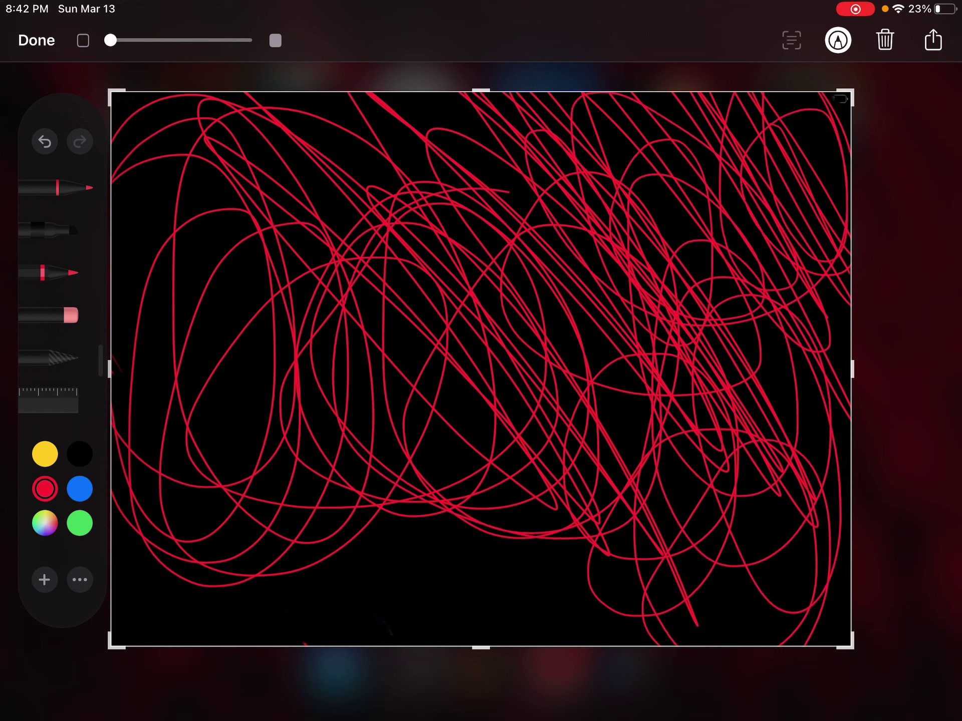
mouse_move(360, 511)
left_mouse_down()
mouse_move(601, 421)
mouse_move(639, 647)
left_mouse_up()
left_click_drag(526, 571, 248, 601)
left_click_drag(338, 542, 112, 617)
mouse_move(240, 638)
left_mouse_down()
mouse_move(225, 300)
mouse_move(285, 181)
mouse_move(151, 308)
left_mouse_up()
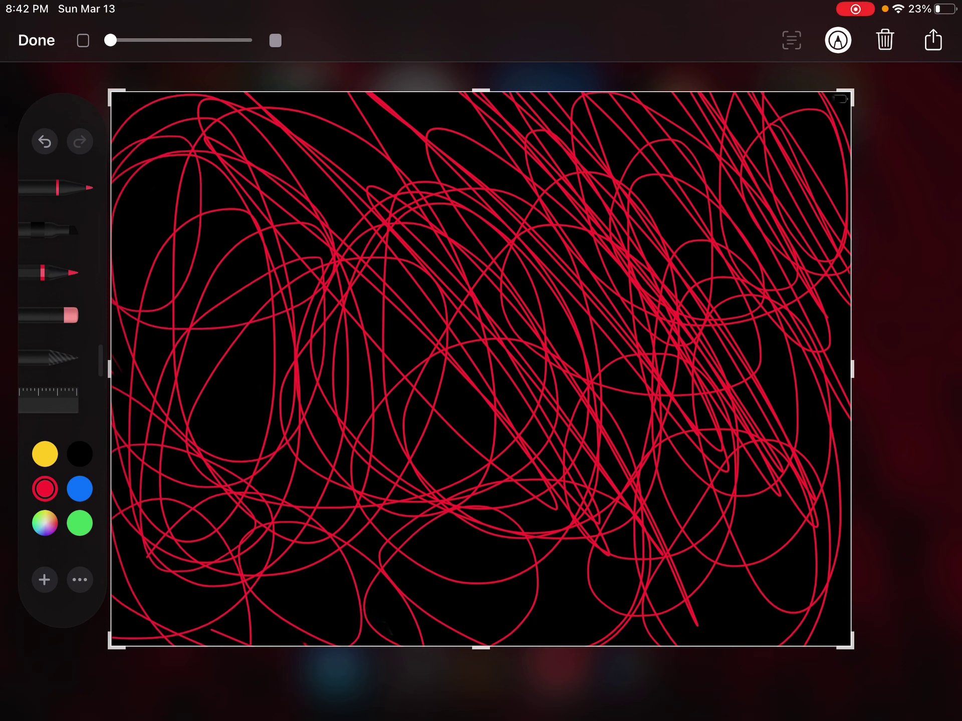
Loop red lines diagonally and up the right side, densely filling the upper-right corner.
mouse_move(173, 151)
left_mouse_down()
mouse_move(409, 120)
mouse_move(601, 323)
left_mouse_up()
mouse_move(654, 518)
left_mouse_down()
mouse_move(560, 597)
mouse_move(530, 518)
left_mouse_up()
left_click_drag(623, 510, 766, 602)
left_click_drag(669, 586, 788, 413)
left_click_drag(710, 428, 781, 519)
left_click_drag(743, 390, 823, 241)
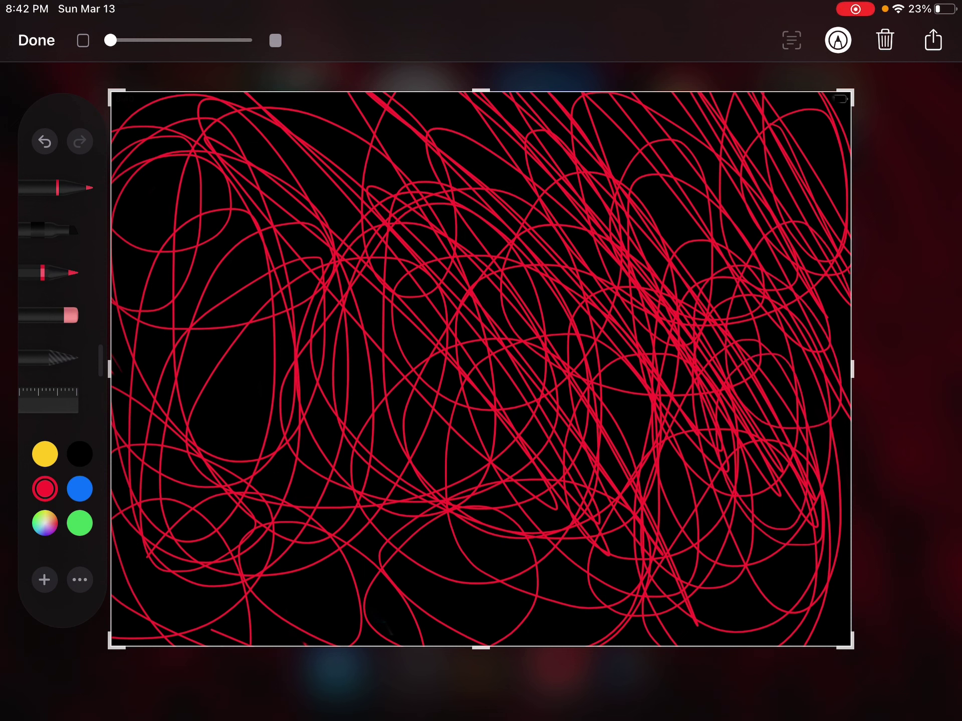
mouse_move(797, 450)
left_mouse_down()
mouse_move(834, 203)
mouse_move(781, 105)
mouse_move(834, 173)
left_mouse_up()
left_click_drag(820, 113, 834, 181)
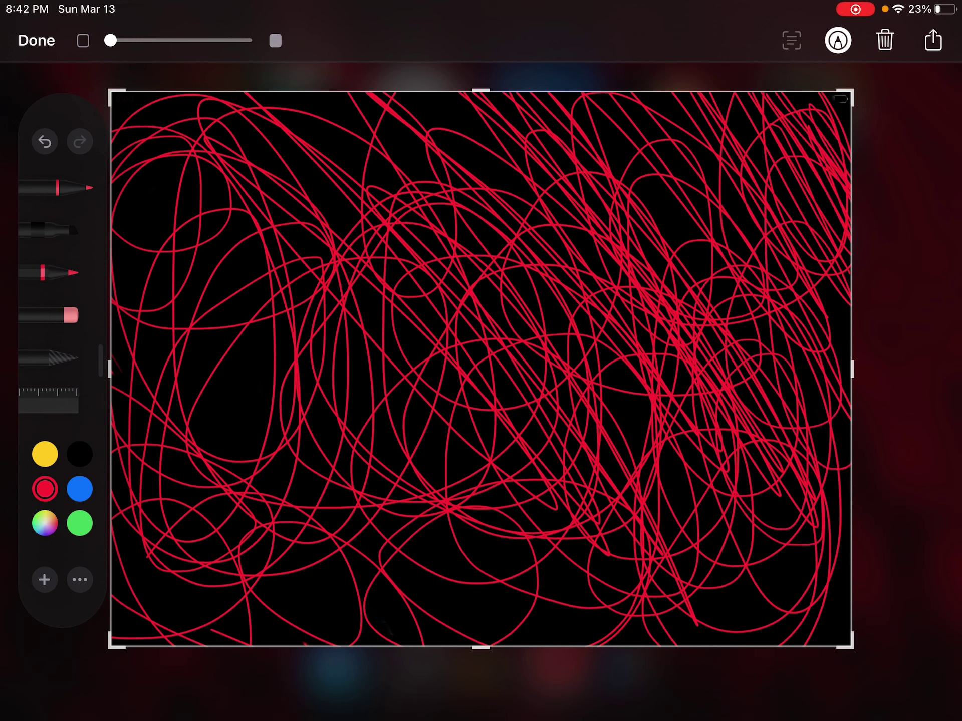
left_click_drag(789, 93, 838, 161)
Add diagonal red strokes across the upper middle, left side and lower middle.
mouse_move(845, 94)
left_mouse_down()
mouse_move(847, 136)
mouse_move(815, 132)
left_mouse_up()
left_click_drag(617, 128, 702, 248)
mouse_move(413, 94)
left_mouse_down()
mouse_move(567, 316)
mouse_move(601, 245)
mouse_move(526, 218)
left_mouse_up()
left_click_drag(256, 112, 435, 181)
left_click_drag(316, 116, 451, 233)
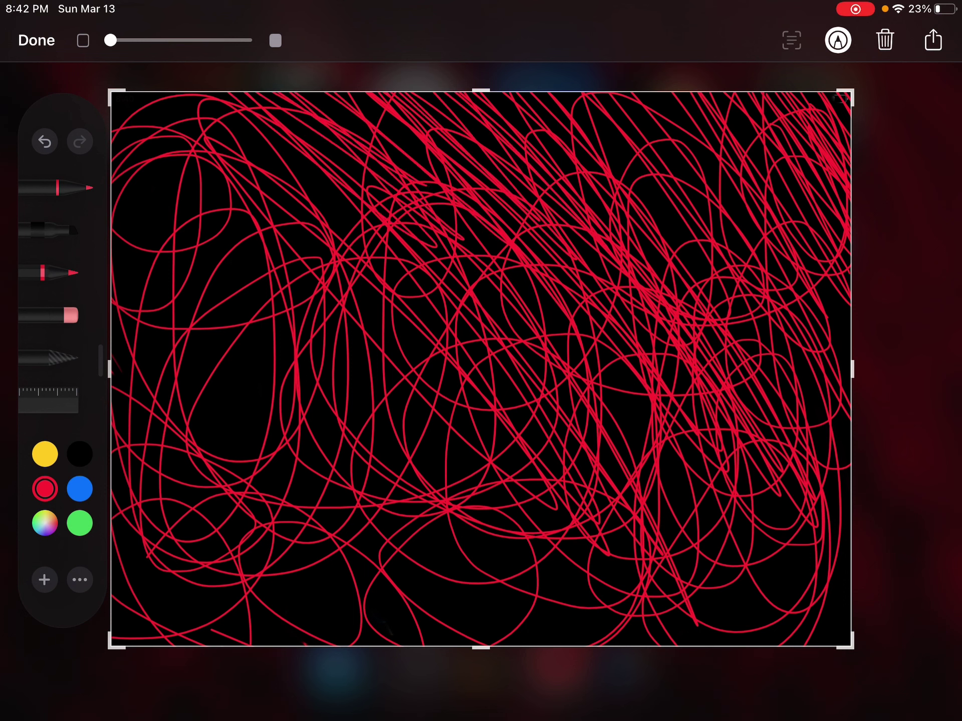
left_click_drag(202, 98, 361, 255)
left_click_drag(218, 331, 354, 467)
left_click_drag(112, 180, 278, 421)
left_click_drag(376, 376, 519, 496)
left_click_drag(582, 188, 616, 218)
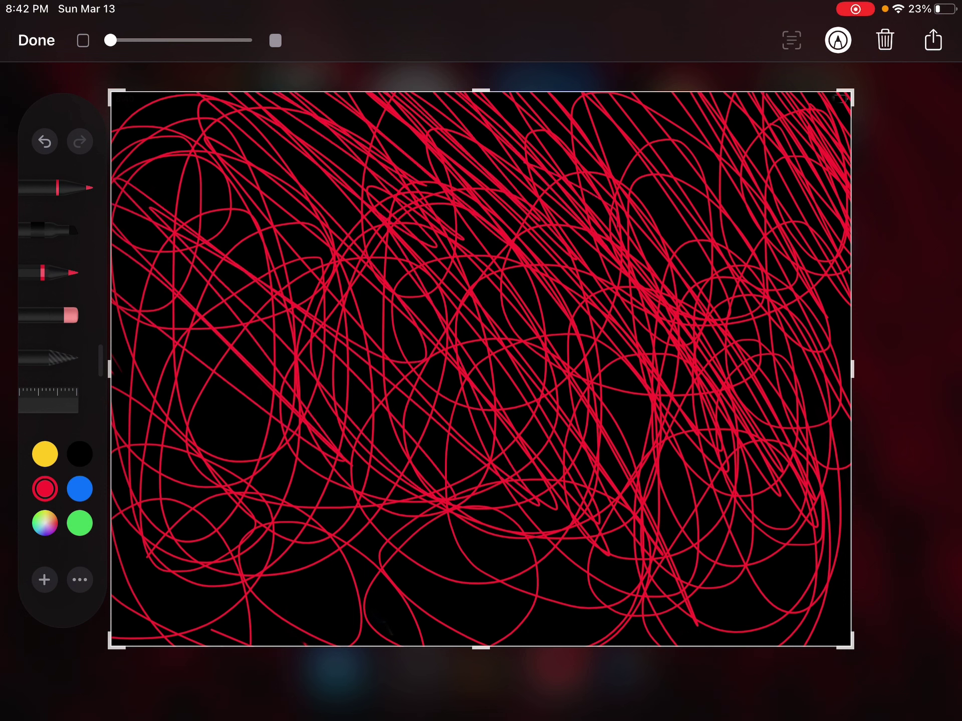
Sketch a thin black arc near the centre with a fine black tool.
left_click(53, 229)
left_click(80, 453)
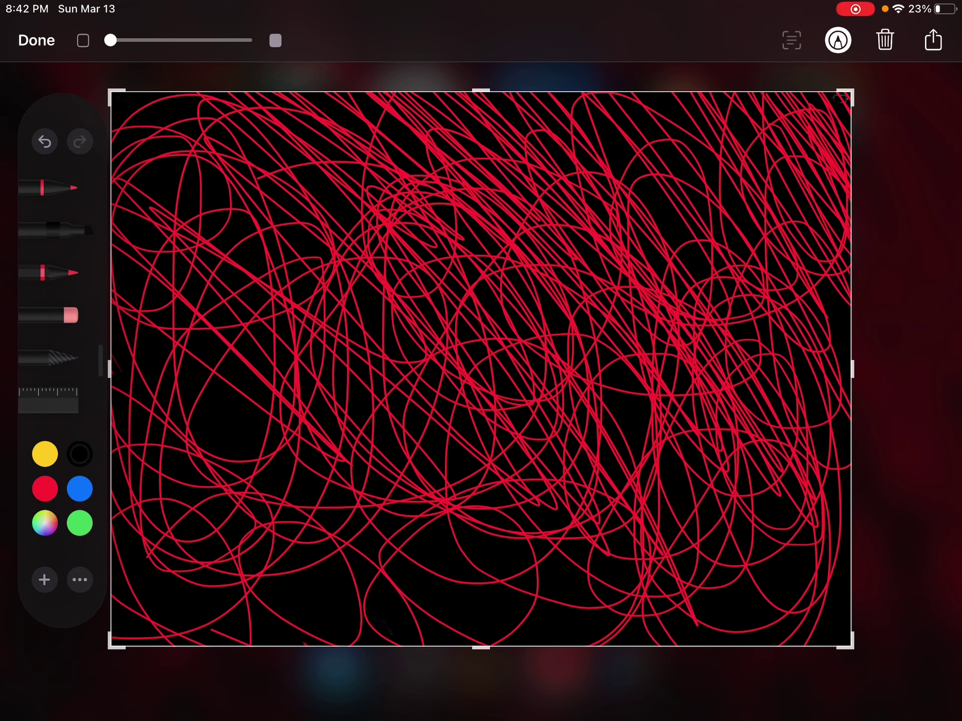
left_click(61, 272)
left_click(80, 454)
mouse_move(412, 213)
left_mouse_down()
mouse_move(420, 200)
mouse_move(555, 279)
mouse_move(530, 379)
left_mouse_up()
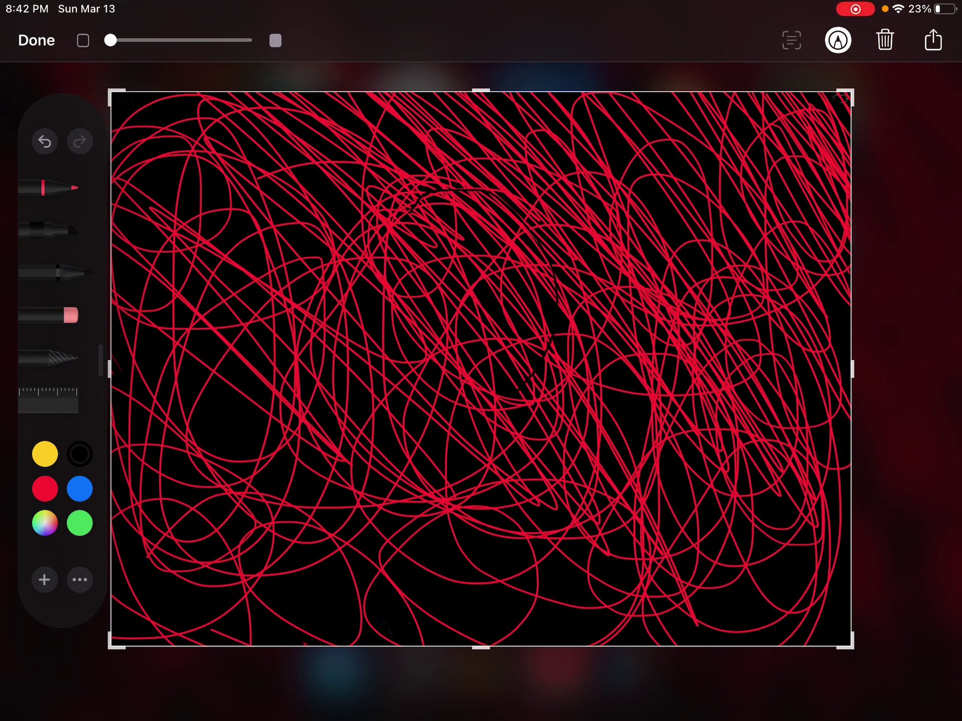
Choose a thicker line width and draw a thick black arc near the centre.
left_click(56, 272)
left_click(252, 254)
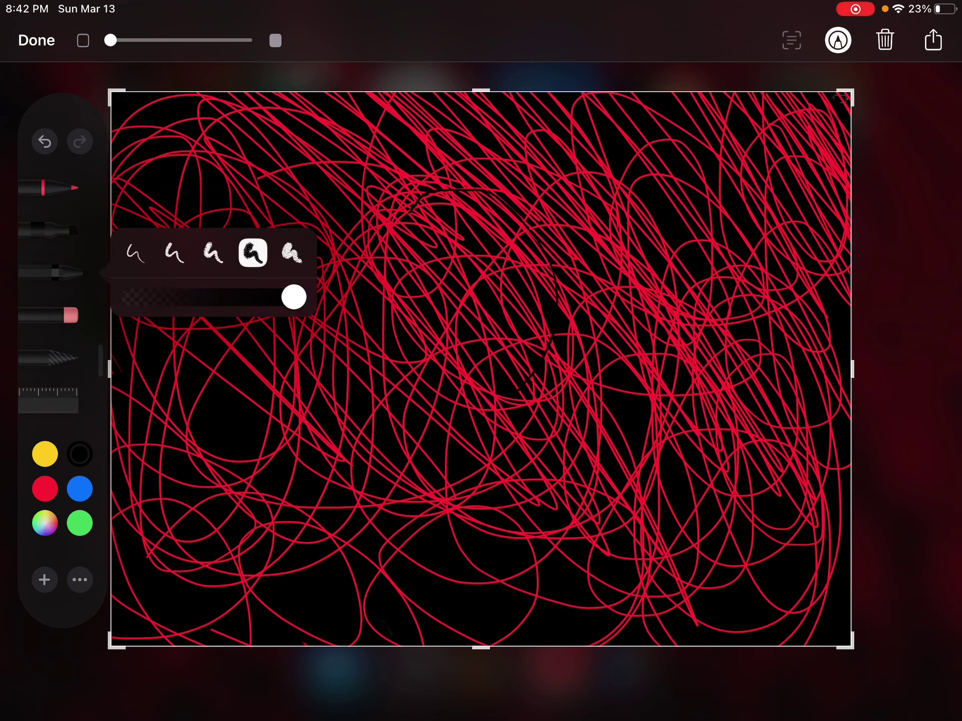
mouse_move(427, 256)
left_mouse_down()
mouse_move(449, 224)
mouse_move(557, 267)
mouse_move(533, 378)
mouse_move(402, 349)
mouse_move(424, 287)
mouse_move(462, 269)
mouse_move(505, 294)
mouse_move(481, 337)
mouse_move(451, 303)
mouse_move(467, 288)
mouse_move(442, 317)
left_mouse_up()
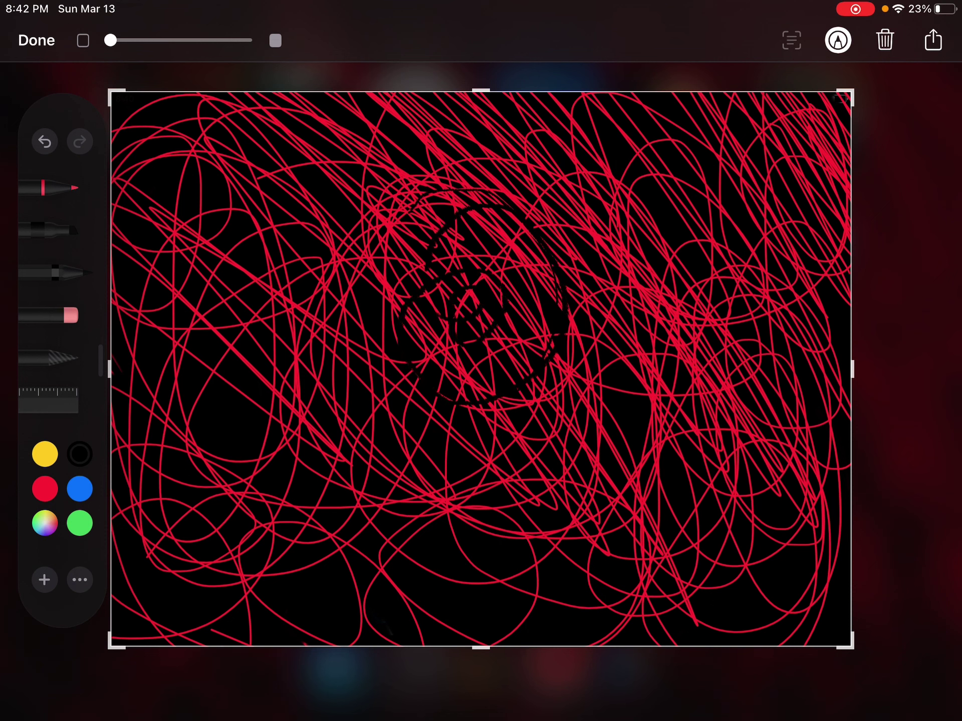
Circle and cover the central black sketch with thick red strokes.
left_click(56, 188)
left_click(56, 230)
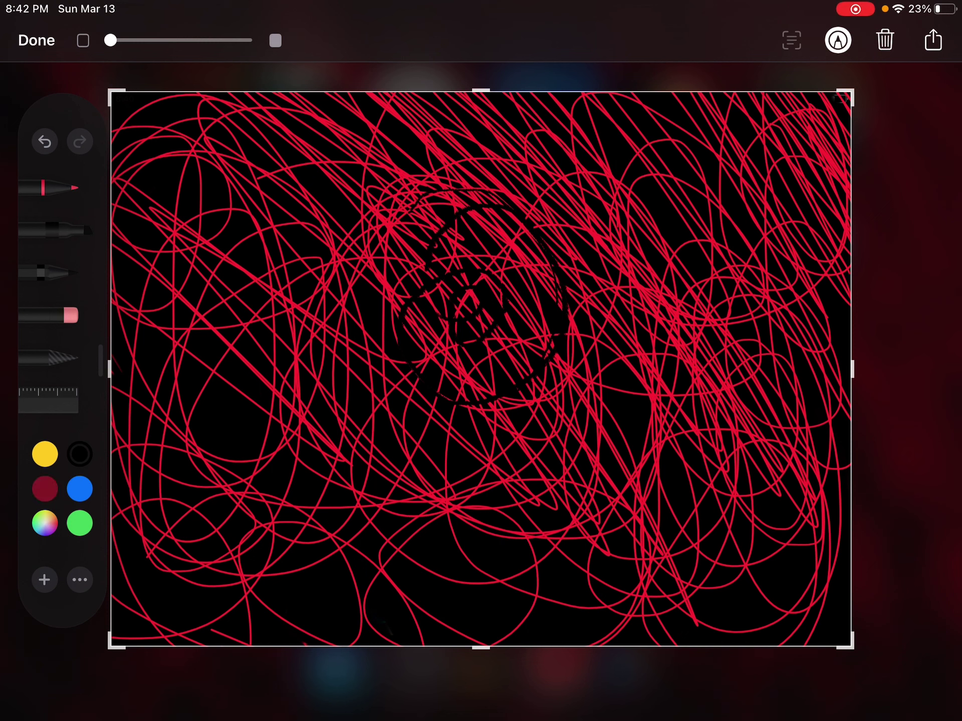
left_click(45, 489)
mouse_move(556, 215)
left_mouse_down()
mouse_move(425, 188)
mouse_move(421, 349)
mouse_move(564, 386)
mouse_move(585, 187)
mouse_move(488, 379)
mouse_move(481, 361)
left_mouse_up()
left_click_drag(511, 236, 470, 286)
Add fine red diagonal lines across the centre of the screenshot.
left_click(56, 187)
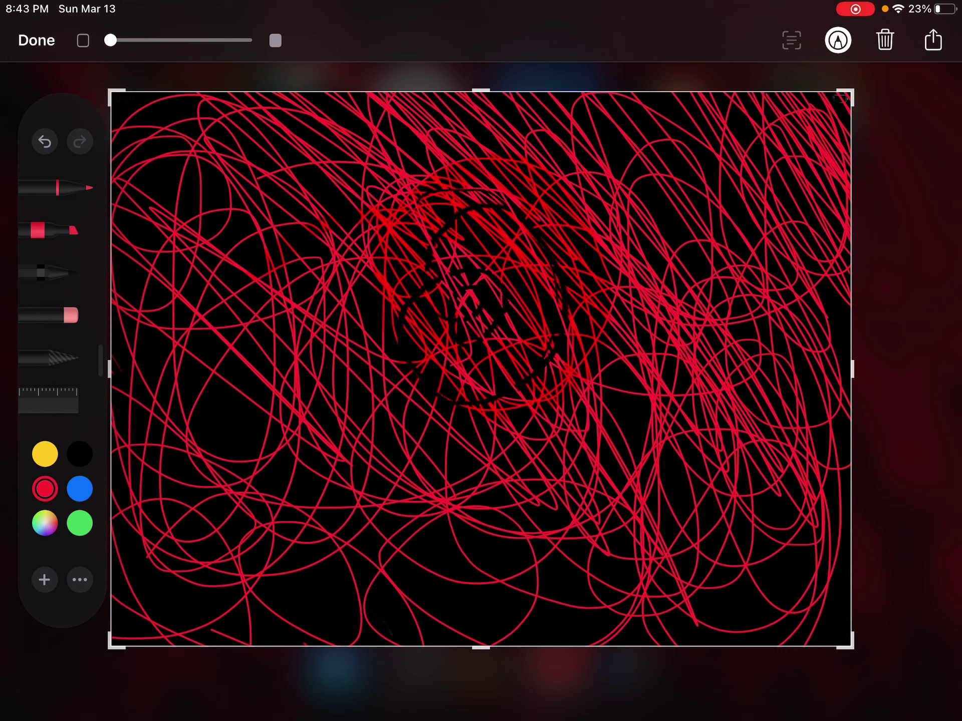
left_click_drag(518, 106, 631, 331)
left_click_drag(405, 166, 631, 548)
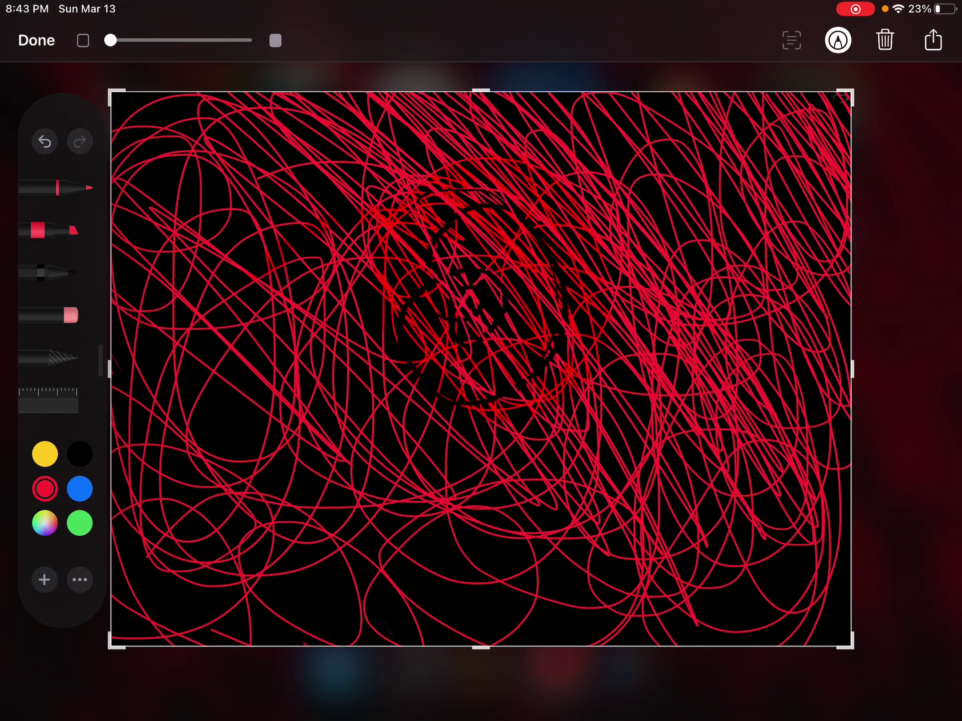
left_click_drag(255, 128, 458, 376)
left_click(53, 230)
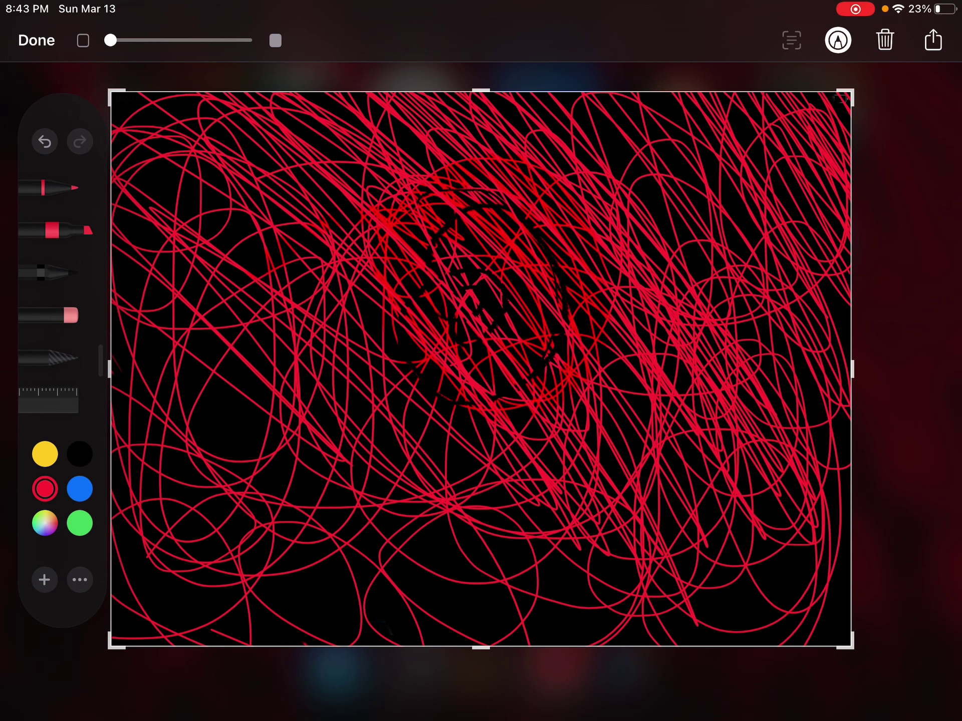
Handwrite 'boys' in thick black across the upper middle.
left_click(79, 454)
left_click_drag(343, 119, 353, 244)
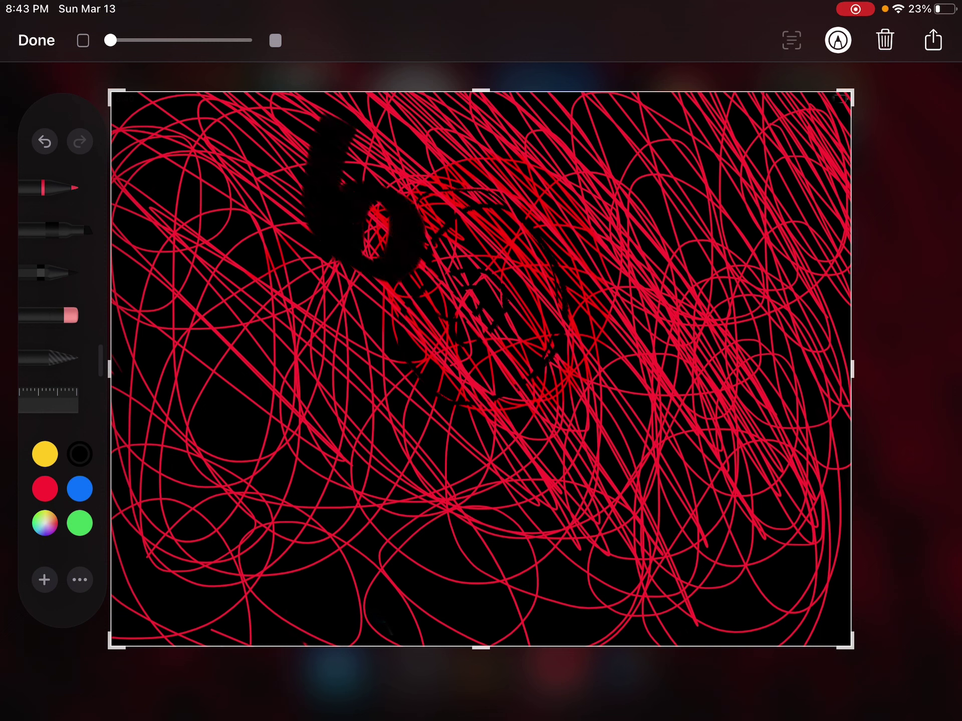
mouse_move(458, 176)
left_mouse_down()
mouse_move(451, 241)
mouse_move(466, 154)
mouse_move(425, 172)
left_mouse_up()
mouse_move(505, 147)
left_mouse_down()
mouse_move(593, 148)
mouse_move(588, 297)
left_mouse_up()
mouse_move(688, 197)
left_mouse_down()
mouse_move(649, 242)
mouse_move(657, 316)
left_mouse_up()
Handwrite 'rules' in thick black below 'boys'.
left_click_drag(301, 323, 301, 398)
left_click_drag(346, 331, 421, 421)
left_click_drag(579, 293, 593, 481)
left_click_drag(639, 361, 691, 443)
left_click_drag(819, 323, 736, 450)
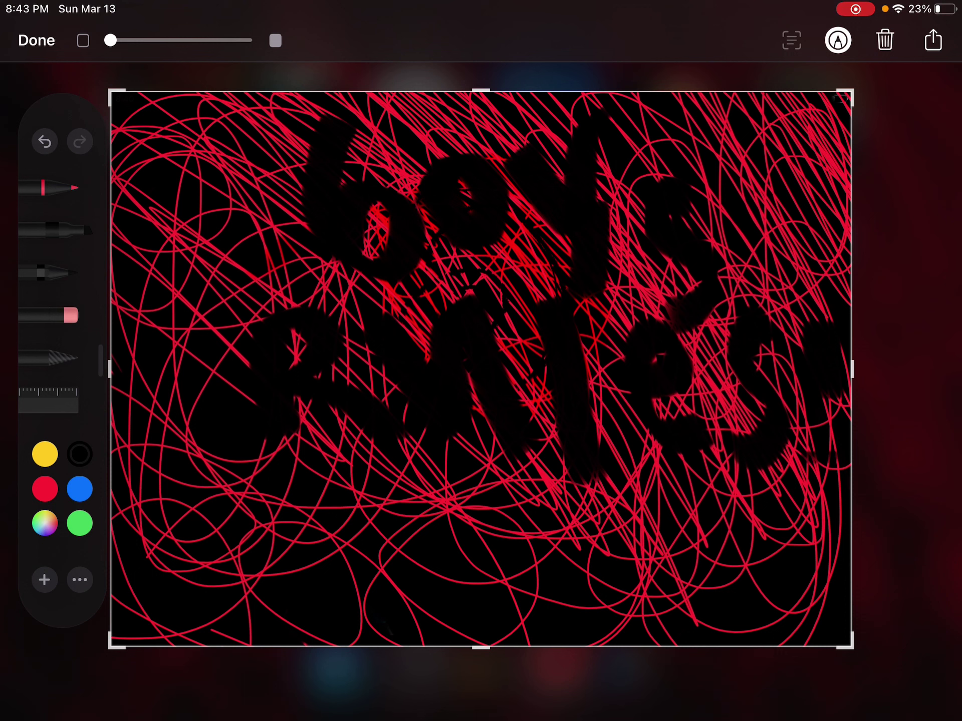
Switch to a red pen and trace red outlines around the 'b' and 'o'.
left_click(49, 229)
left_click(49, 229)
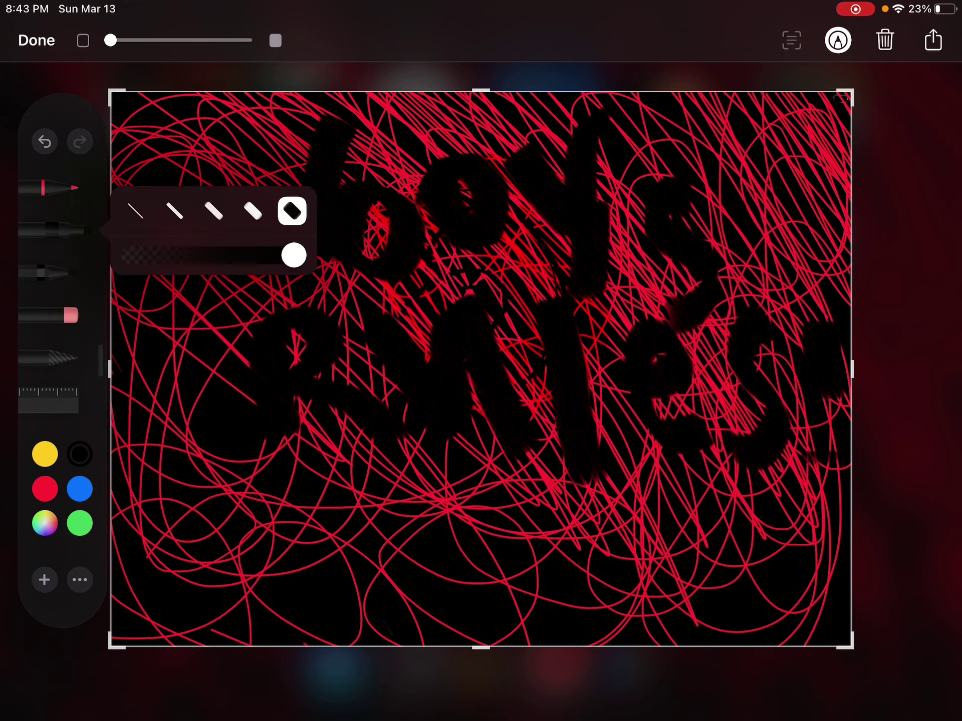
left_click(49, 272)
left_click(49, 272)
left_click(44, 489)
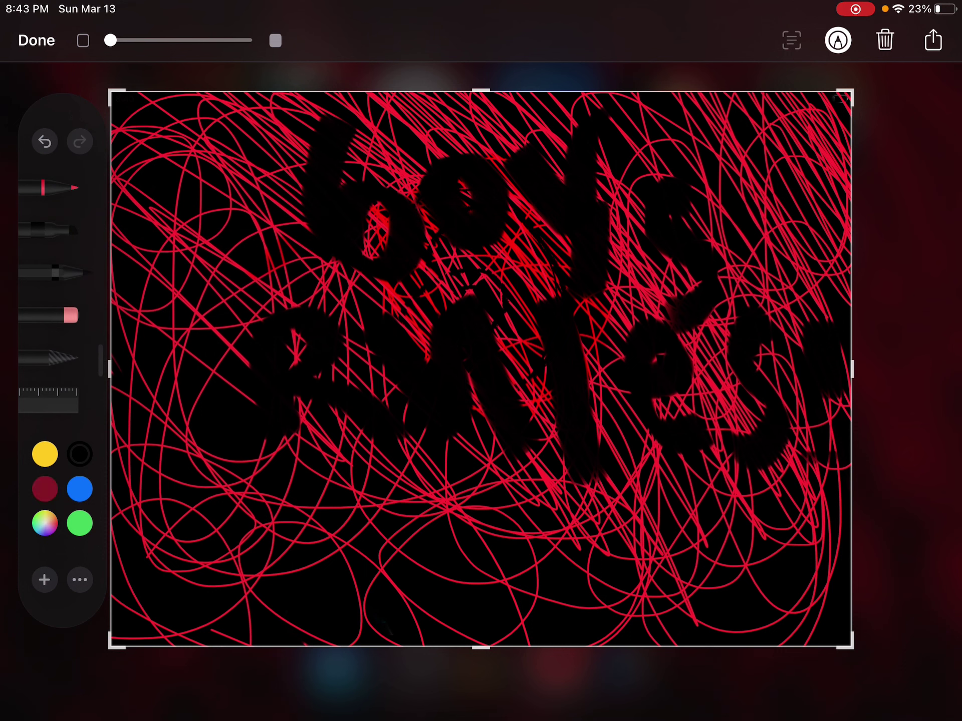
mouse_move(325, 129)
left_mouse_down()
mouse_move(319, 191)
mouse_move(342, 256)
mouse_move(399, 248)
mouse_move(374, 187)
mouse_move(366, 227)
left_mouse_up()
mouse_move(474, 162)
left_mouse_down()
mouse_move(485, 159)
mouse_move(450, 161)
left_mouse_up()
Outline the remaining letters through the final 's' in red and add a red exclamation mark.
left_click_drag(549, 180, 594, 293)
left_click_drag(680, 199, 662, 304)
left_click_drag(290, 391, 376, 390)
left_click_drag(369, 338, 511, 435)
left_click_drag(638, 398, 646, 383)
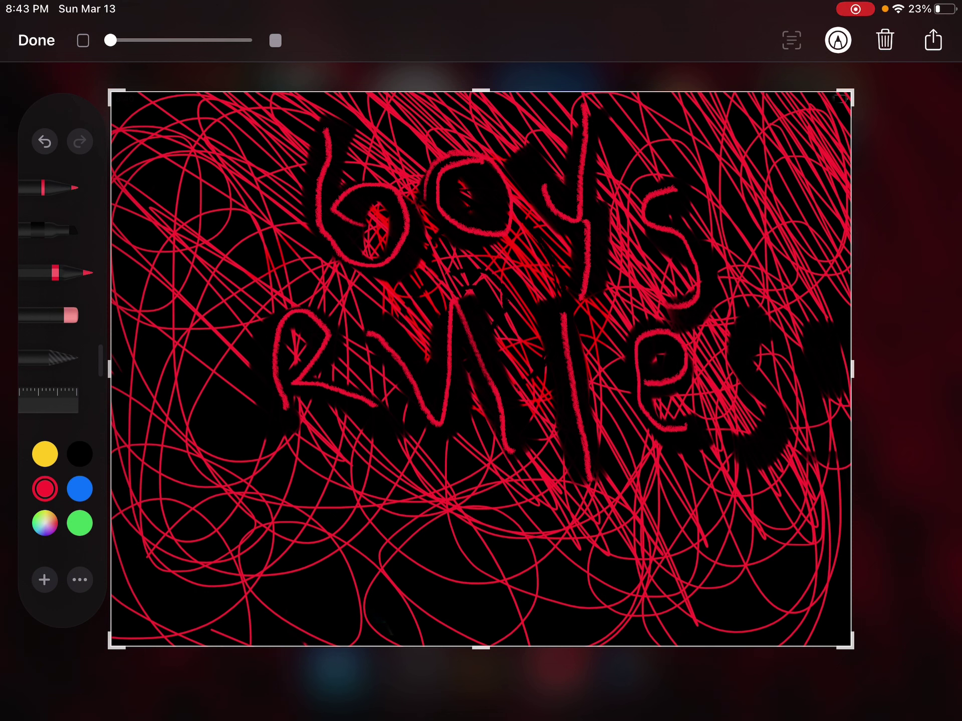
mouse_move(763, 315)
left_mouse_down()
mouse_move(744, 373)
mouse_move(769, 439)
mouse_move(730, 456)
left_mouse_up()
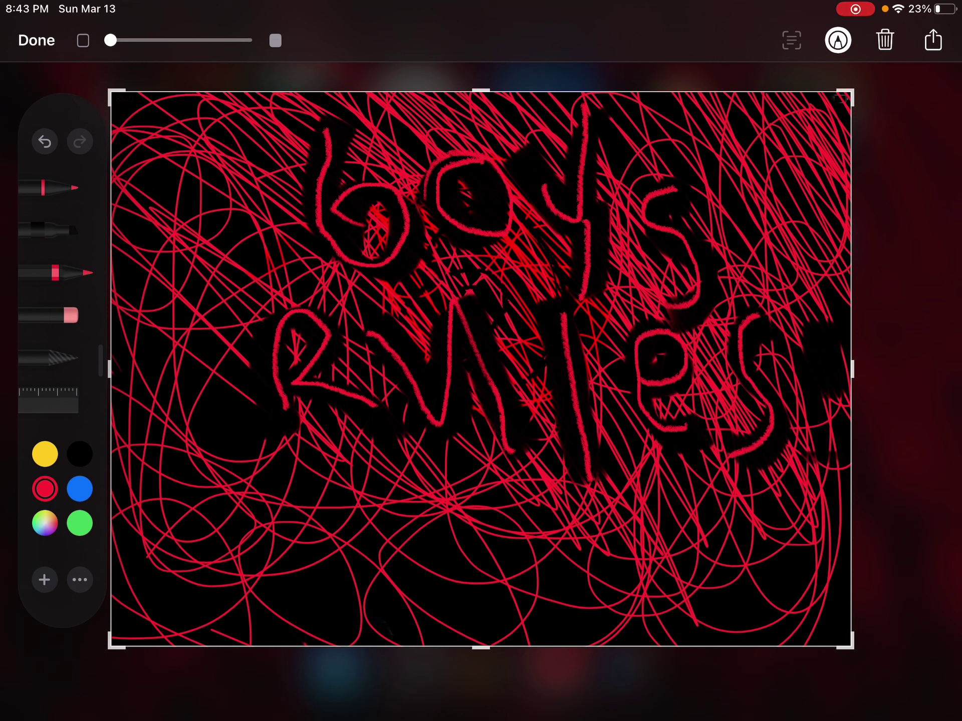
left_click_drag(809, 311, 809, 384)
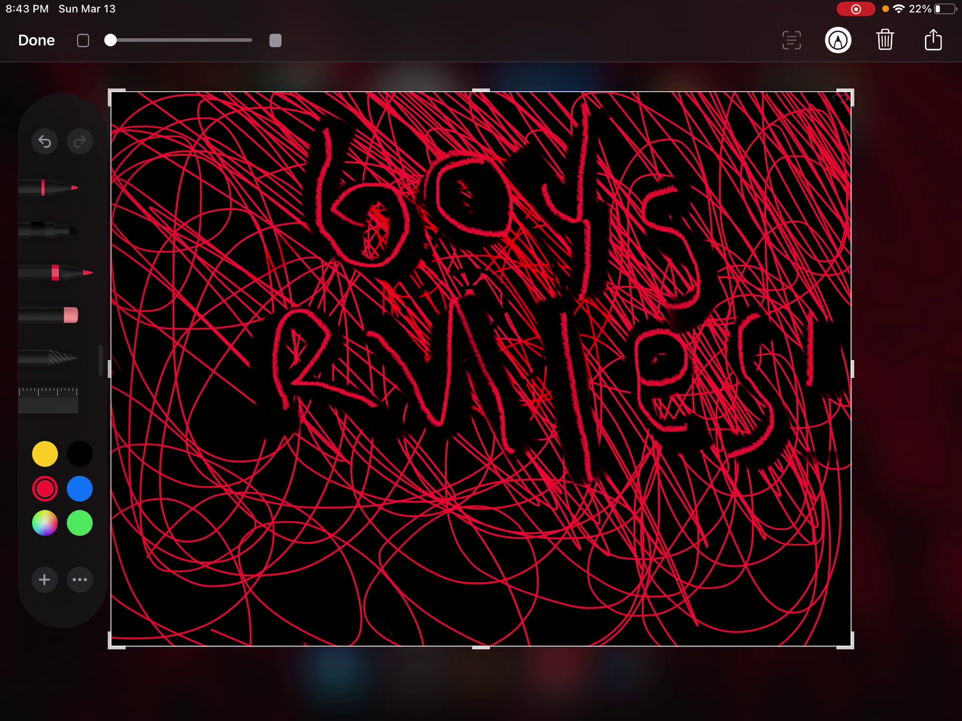
left_click(805, 411)
Scribble long red horizontal strokes along the bottom with the fine pen.
left_click(53, 187)
mouse_move(145, 361)
left_mouse_down()
mouse_move(239, 354)
mouse_move(188, 481)
mouse_move(139, 353)
left_mouse_up()
mouse_move(193, 571)
left_mouse_down()
mouse_move(225, 642)
mouse_move(721, 612)
mouse_move(623, 612)
left_mouse_up()
mouse_move(279, 590)
left_mouse_down()
mouse_move(594, 643)
mouse_move(270, 602)
mouse_move(530, 560)
mouse_move(255, 562)
left_mouse_up()
left_click_drag(158, 568, 534, 529)
left_click_drag(272, 551, 812, 577)
left_click_drag(437, 609, 640, 587)
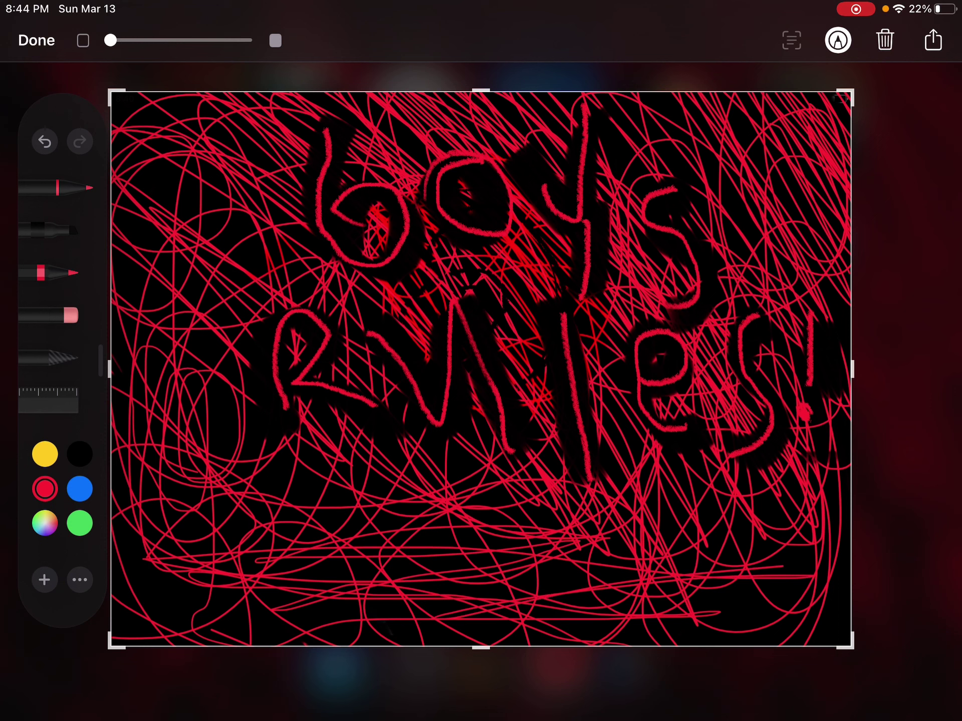
left_click_drag(849, 582, 369, 612)
mouse_move(555, 556)
left_mouse_down()
mouse_move(301, 624)
mouse_move(729, 526)
left_mouse_up()
Add more red strokes along the bottom and long diagonals on the left.
left_click_drag(451, 538, 278, 571)
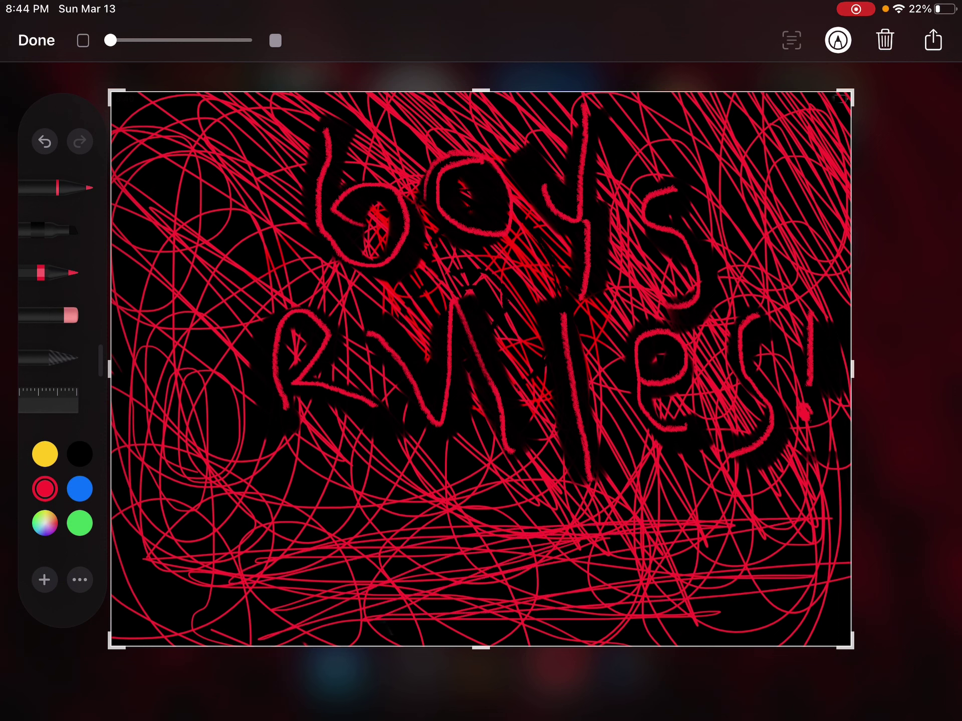
left_click_drag(473, 575, 158, 613)
left_click_drag(270, 631, 797, 582)
left_click_drag(346, 638, 525, 568)
left_click_drag(256, 547, 458, 552)
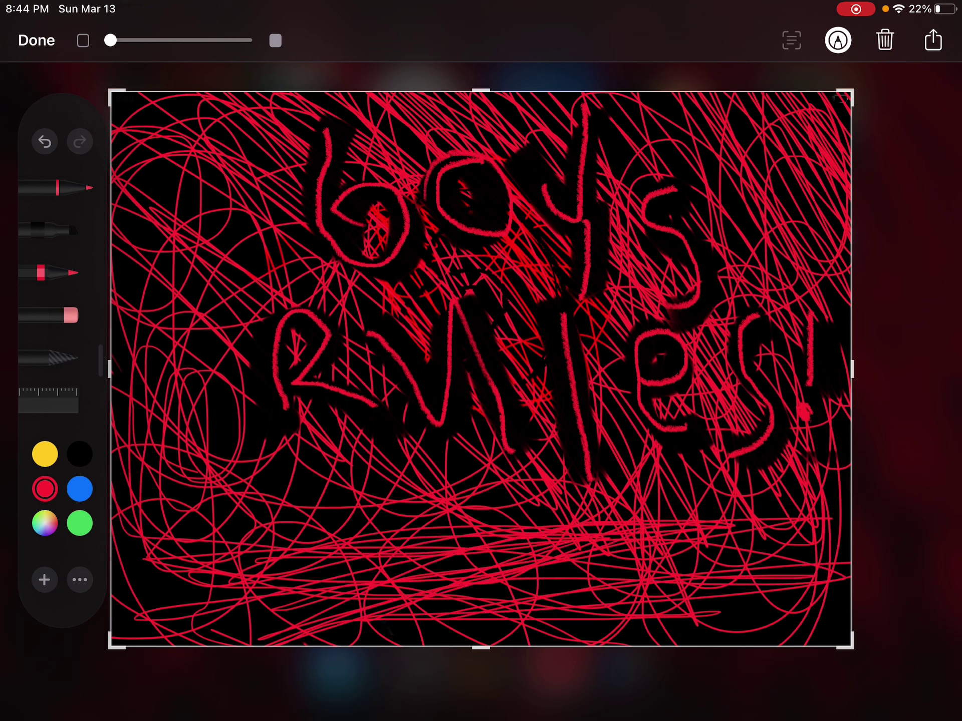
mouse_move(113, 105)
left_mouse_down()
mouse_move(172, 215)
mouse_move(200, 312)
left_mouse_up()
left_click_drag(150, 162, 206, 447)
mouse_move(192, 331)
left_mouse_down()
mouse_move(282, 496)
mouse_move(269, 525)
left_mouse_up()
left_click_drag(157, 255, 237, 460)
Densely fill the lower left and the area near the 'R' with red diagonals.
mouse_move(113, 256)
left_mouse_down()
mouse_move(213, 534)
mouse_move(294, 624)
left_mouse_up()
left_click_drag(140, 264, 237, 493)
left_click_drag(163, 371, 248, 645)
left_click_drag(143, 346, 255, 624)
left_click_drag(135, 410, 188, 512)
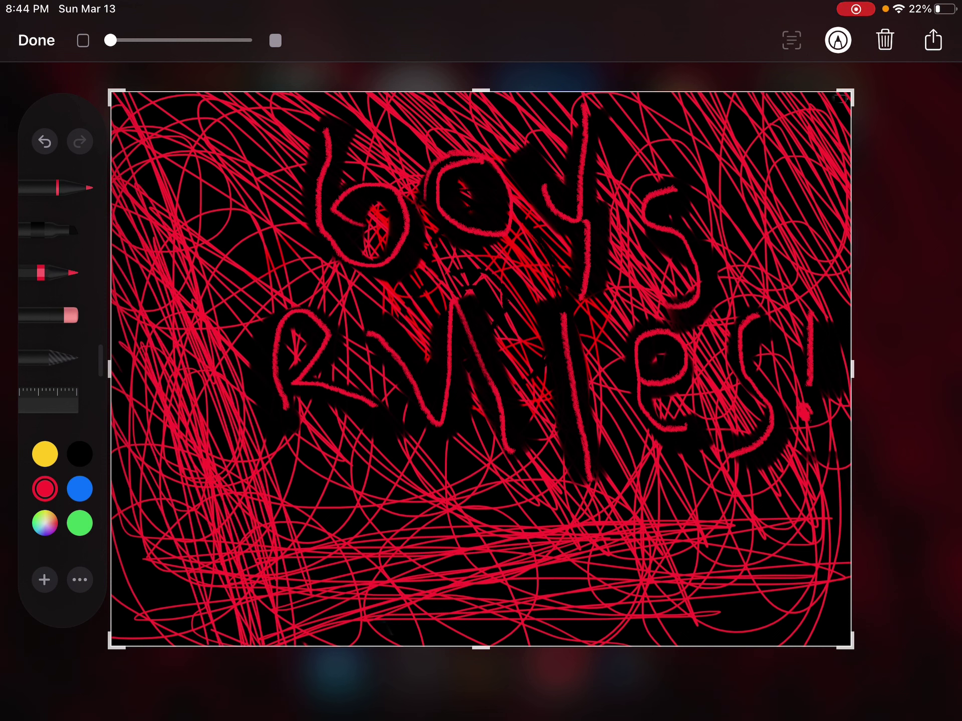
left_click_drag(266, 443, 323, 590)
left_click_drag(230, 353, 350, 537)
left_click_drag(230, 330, 320, 526)
left_click_drag(177, 278, 282, 443)
mouse_move(136, 282)
left_mouse_down()
mouse_move(315, 518)
mouse_move(301, 488)
left_mouse_up()
Add thin red strokes in the upper left and along the left edge.
left_click_drag(154, 106, 259, 147)
mouse_move(123, 142)
left_mouse_down()
mouse_move(196, 169)
mouse_move(199, 278)
left_mouse_up()
left_click_drag(255, 237, 218, 300)
left_click_drag(215, 101, 185, 222)
left_click_drag(168, 165, 135, 304)
left_click_drag(225, 107, 134, 165)
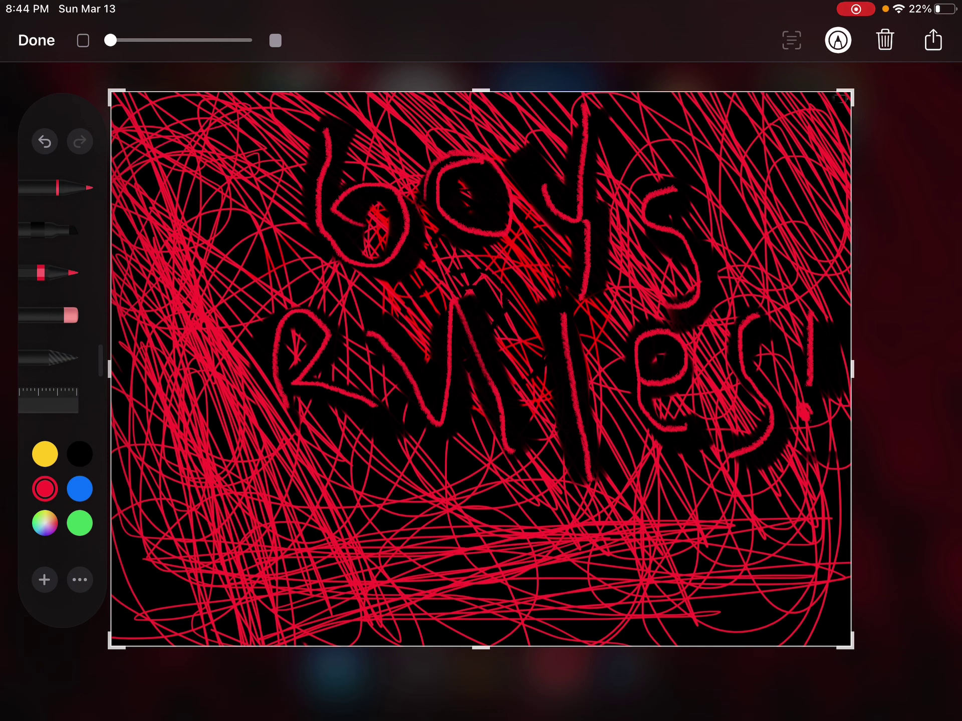
left_click_drag(154, 501, 145, 586)
left_click_drag(177, 457, 136, 646)
left_click_drag(174, 427, 151, 619)
left_click_drag(129, 326, 115, 564)
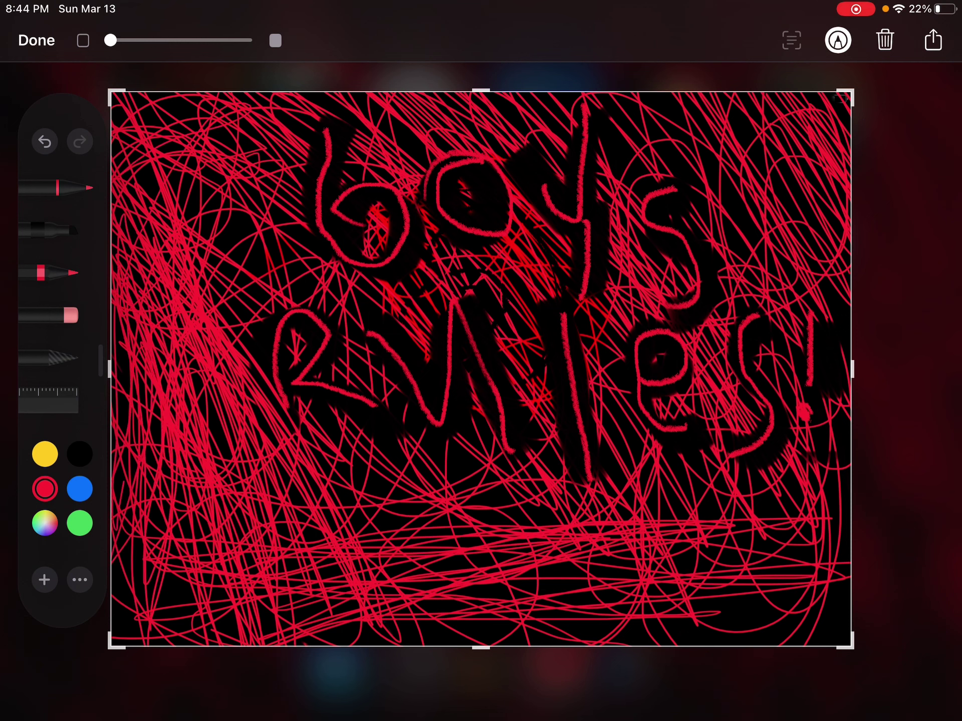
Scribble red lines in the left area, top-left corner and above the 'b'.
left_click_drag(188, 293, 323, 188)
mouse_move(247, 249)
left_mouse_down()
mouse_move(271, 368)
mouse_move(218, 421)
mouse_move(163, 285)
left_mouse_up()
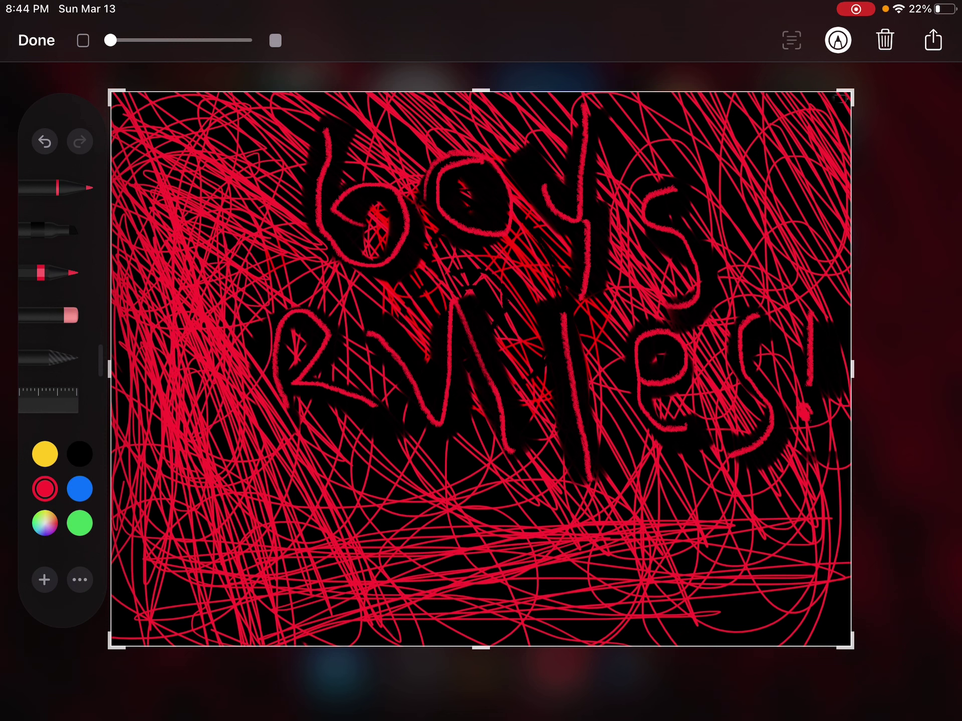
left_click_drag(174, 121, 256, 150)
left_click_drag(375, 124, 421, 142)
left_click_drag(361, 94, 429, 161)
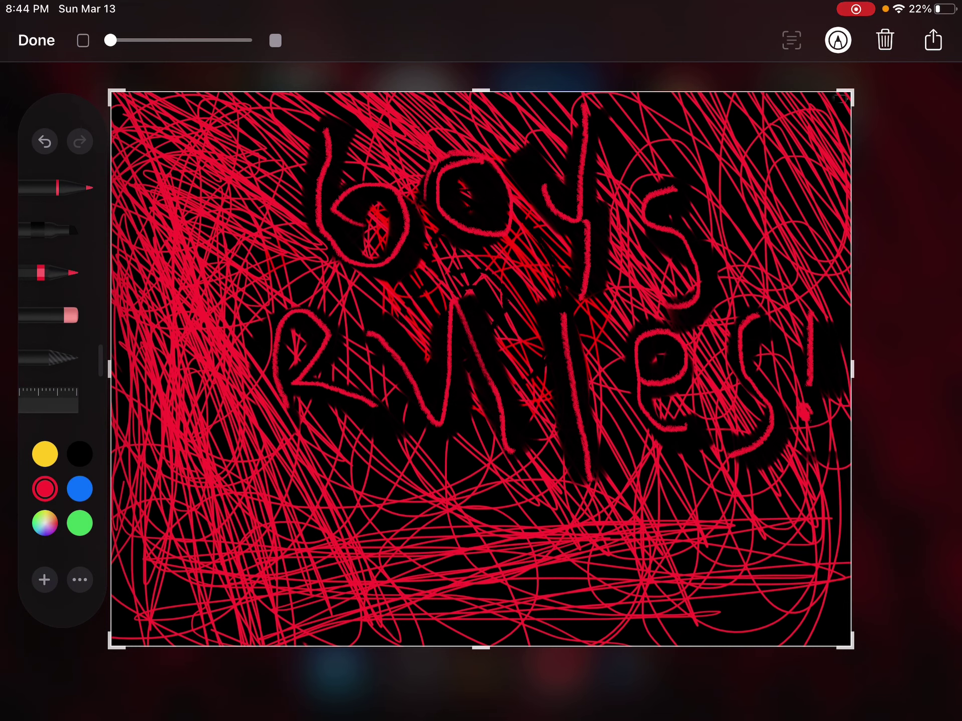